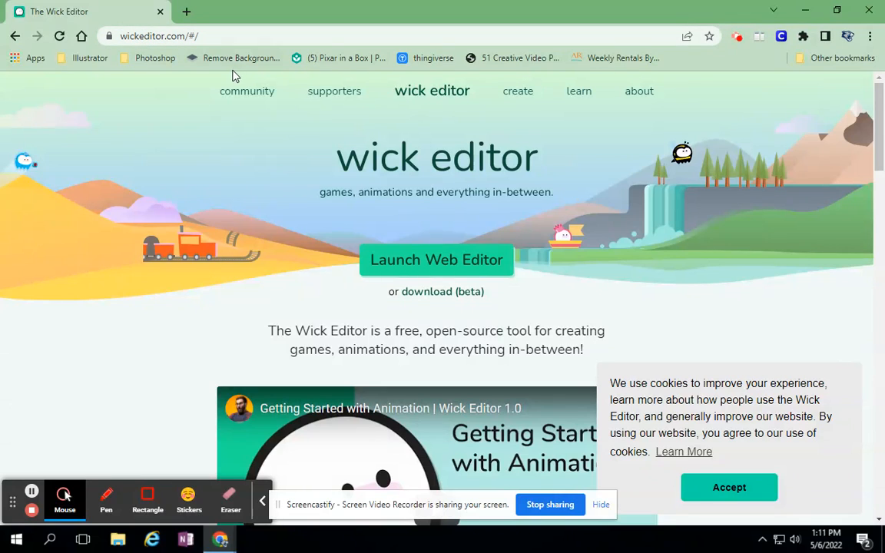
Step: Launch the Wick web editor, dismiss the welcome message and delete the autosaved project
left_click(427, 261)
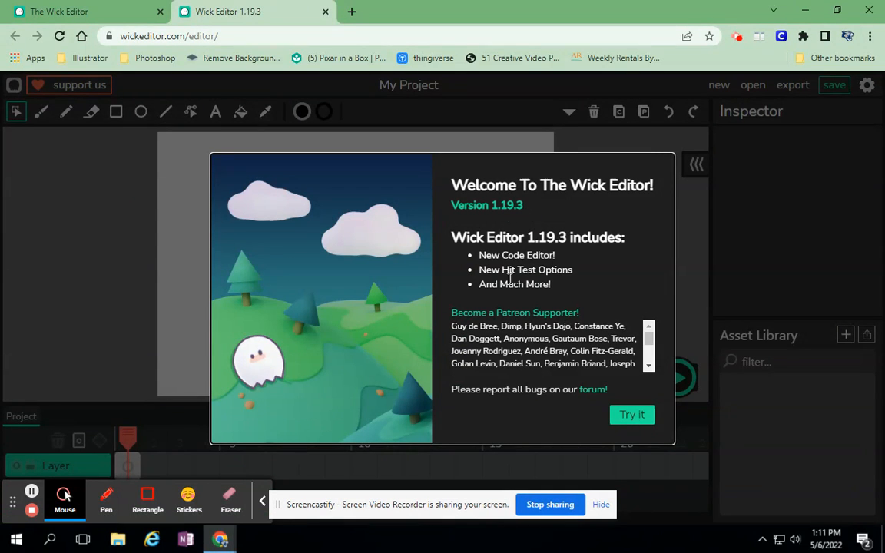
left_click(629, 418)
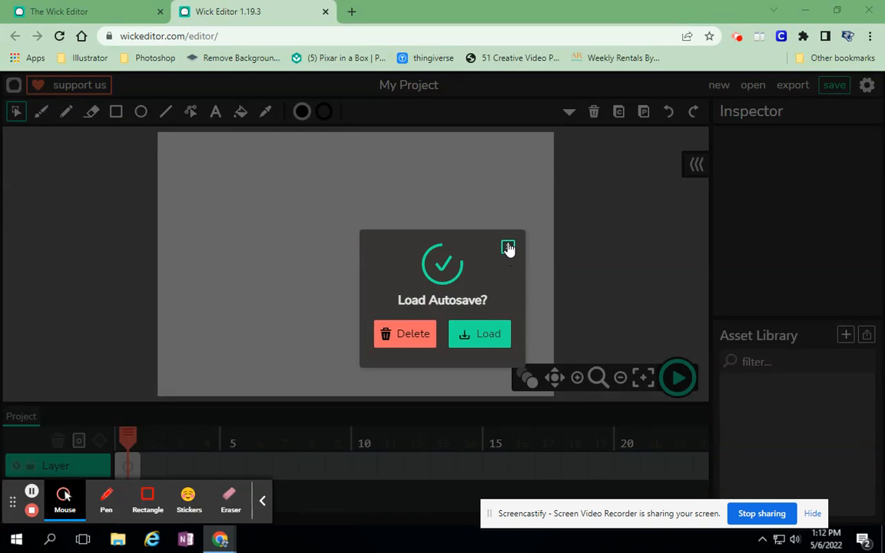
left_click(408, 333)
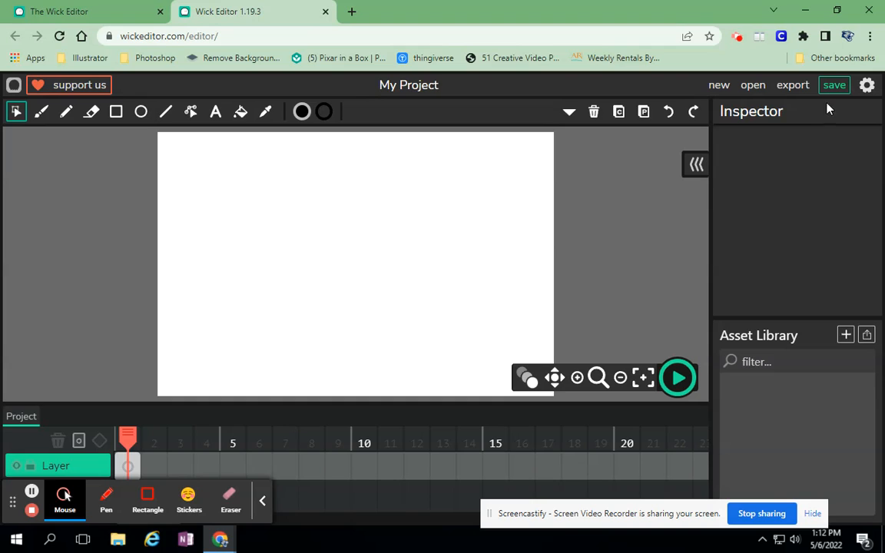
Step: Name the project Interface and set its background colour to medium purple in the project settings
left_click(866, 86)
left_click(538, 263)
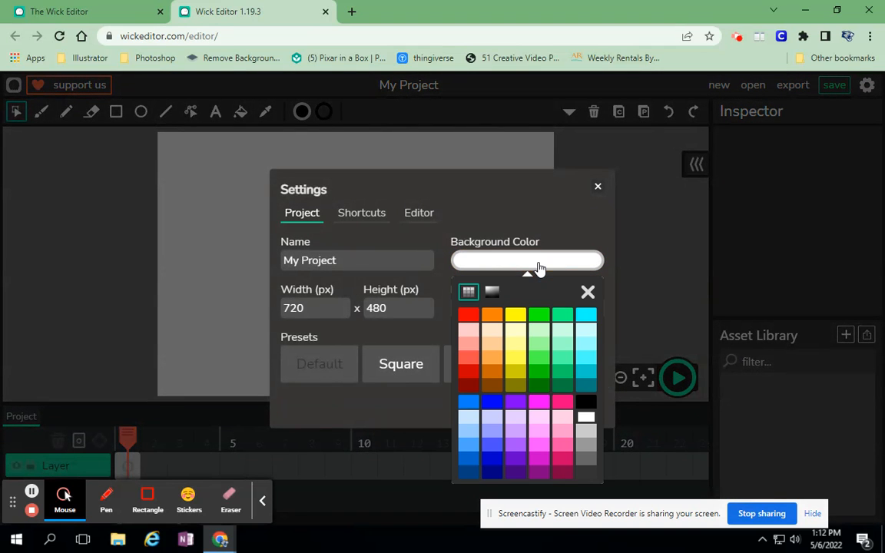
left_click(516, 448)
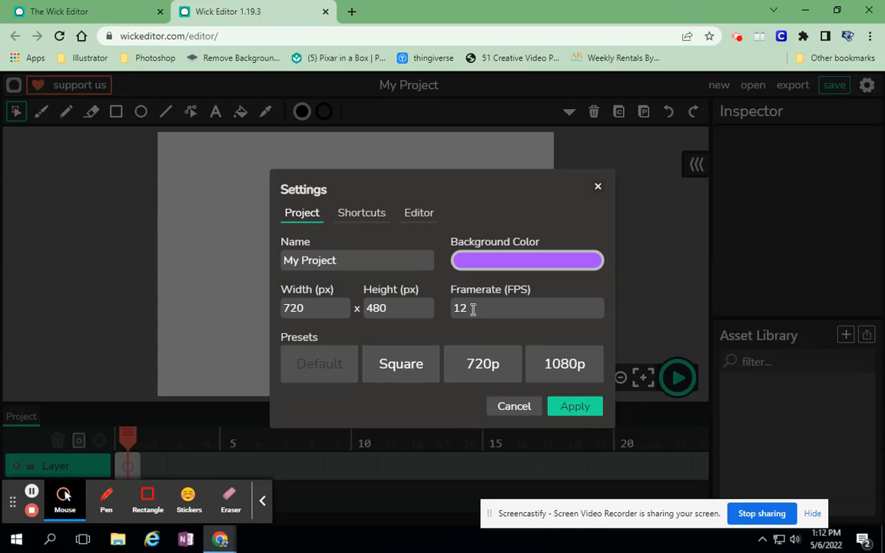
left_click(347, 258)
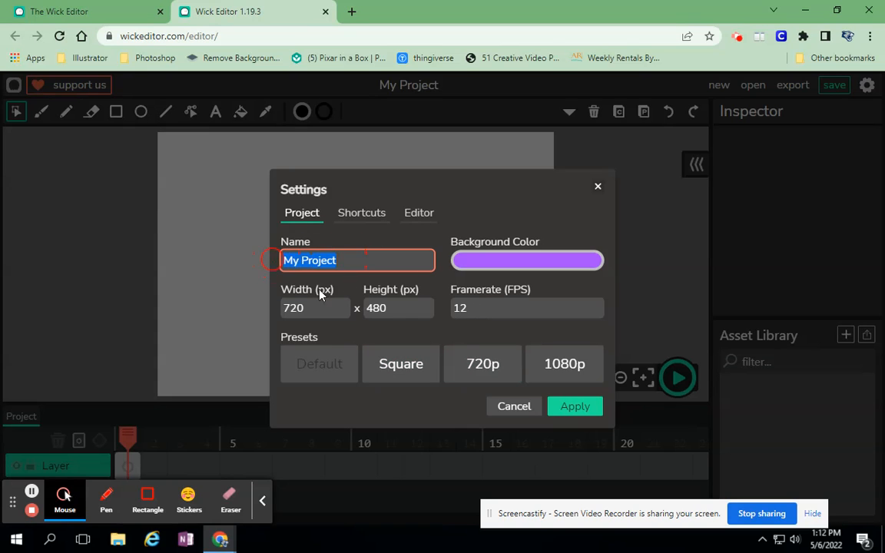
type("Intw")
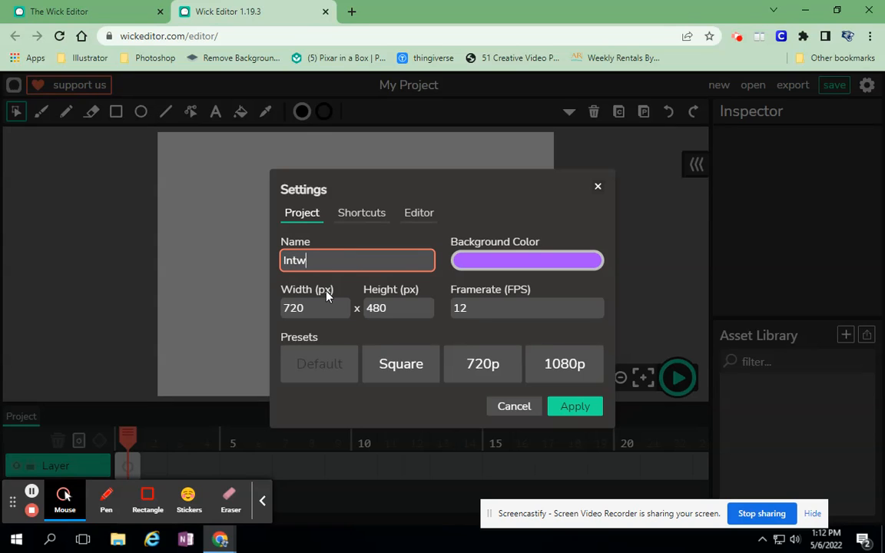
type("rface")
left_click(569, 407)
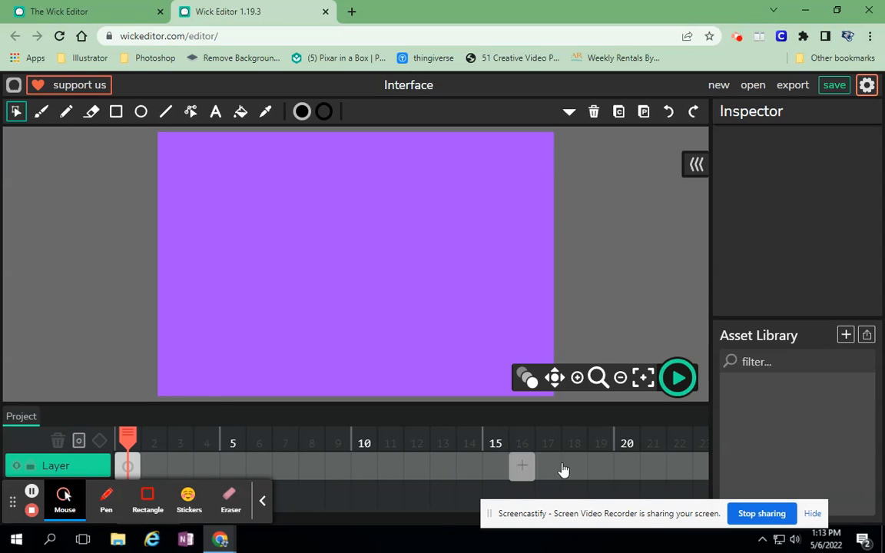
Step: Try a taller timeline area, return it to about its former height, and slightly widen the Inspector
left_click_drag(152, 403, 156, 278)
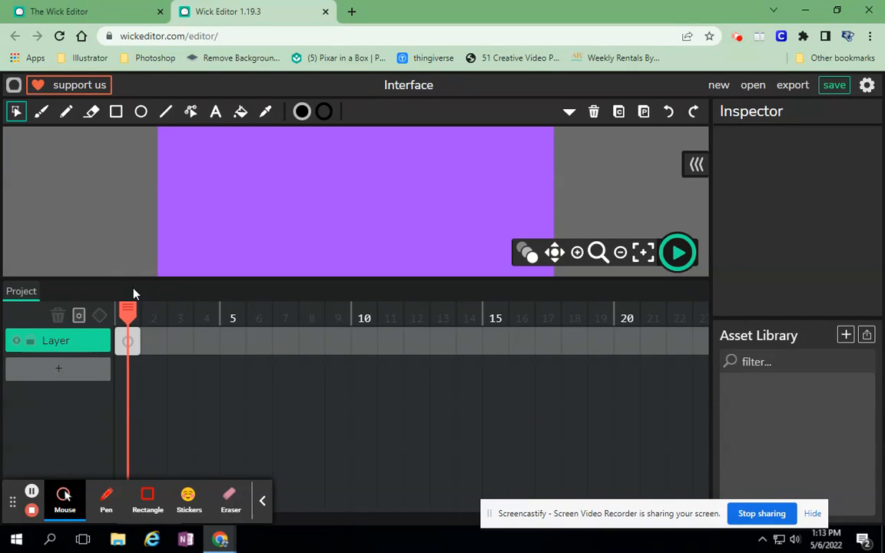
left_click_drag(136, 278, 150, 405)
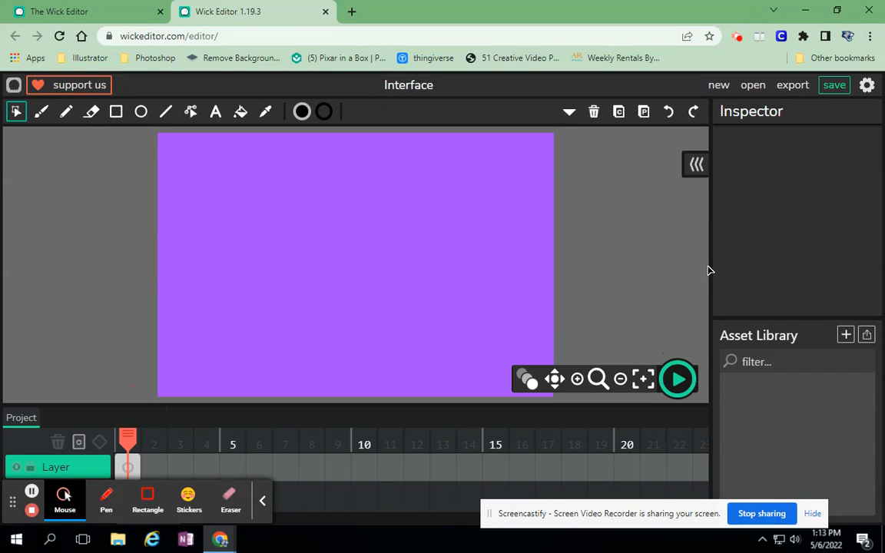
left_click_drag(711, 266, 700, 285)
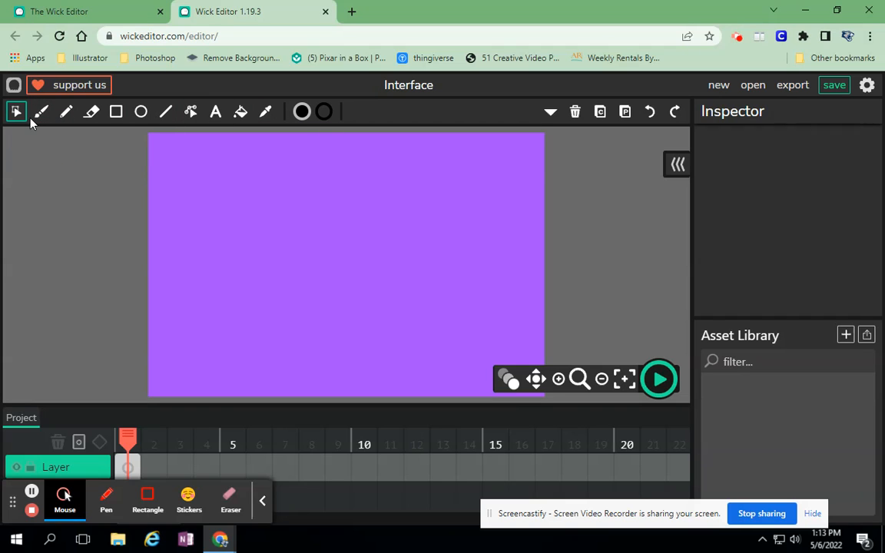
Step: Draw a roughly square black rectangle in the upper-left part of the canvas
left_click(117, 113)
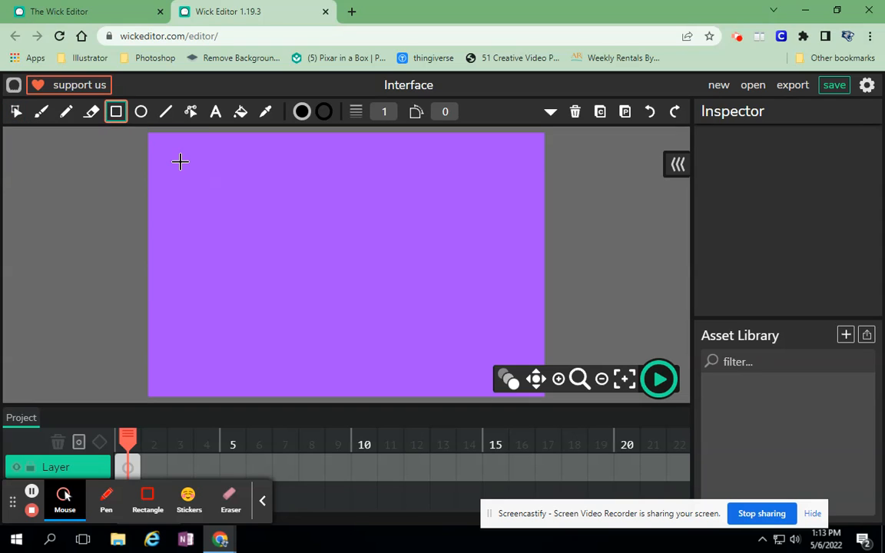
left_click_drag(180, 162, 273, 259)
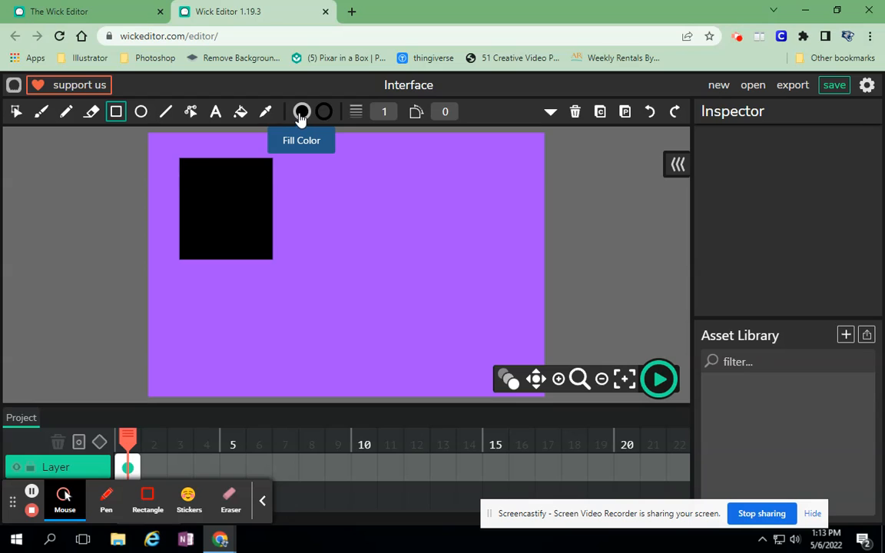
Step: Draw a second rectangle, about 176 × 201 px, beside the black one with dark grey fill, dark pink stroke and stroke weight 6
left_click(326, 116)
left_click(358, 322)
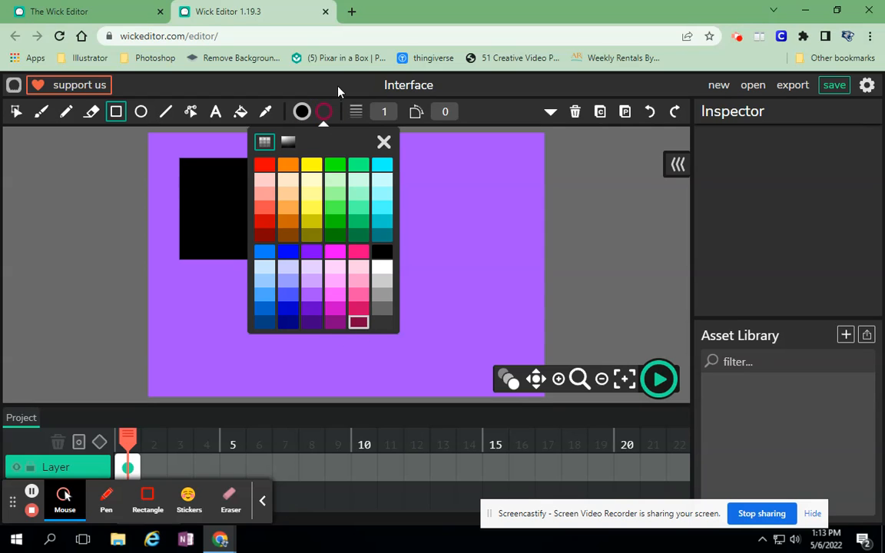
left_click(302, 112)
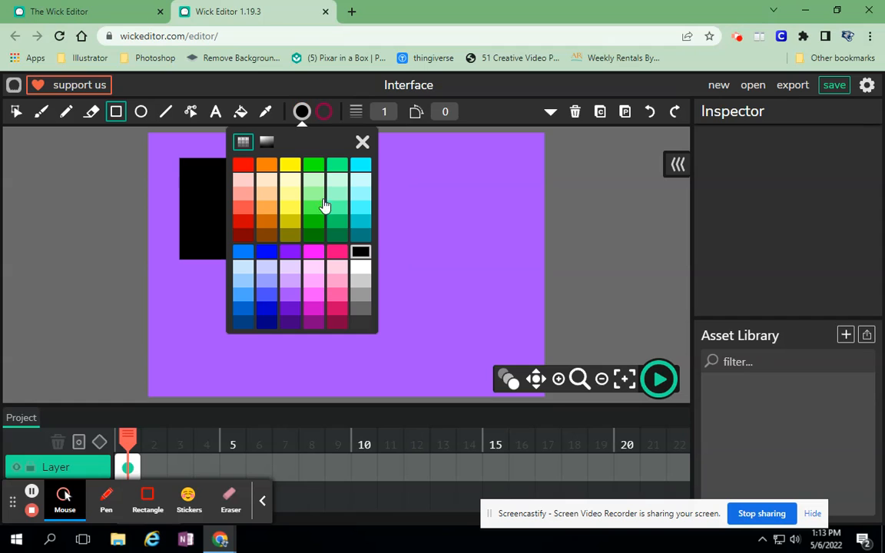
left_click(361, 309)
left_click(390, 112)
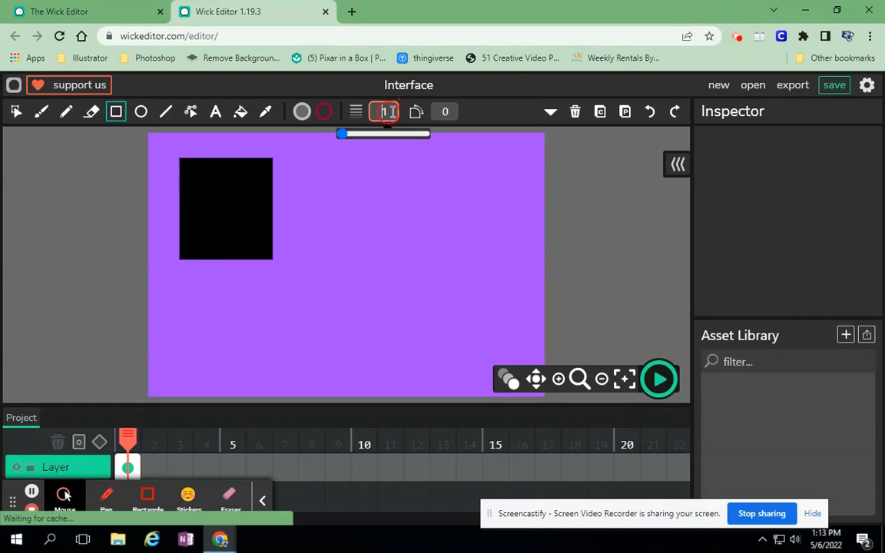
left_click_drag(345, 135, 418, 272)
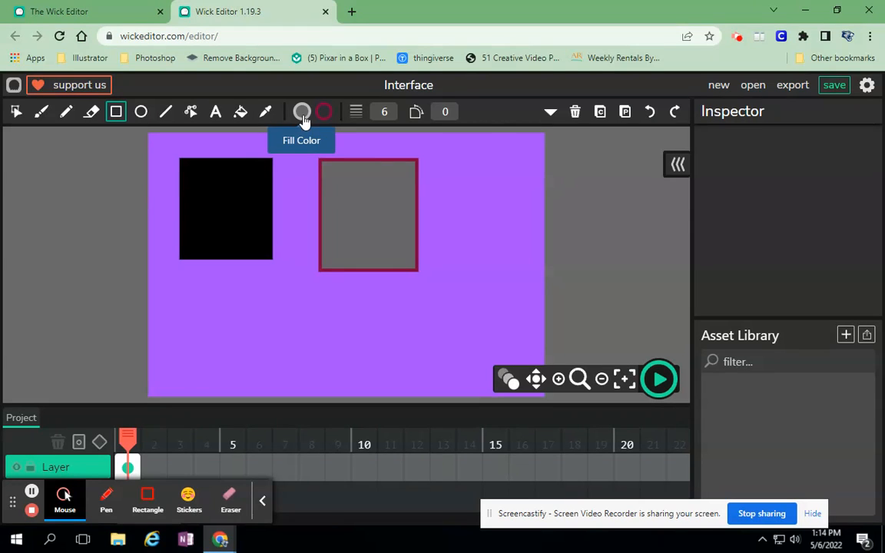
Step: Add the text "Black Creek Sharables" on the canvas below the two rectangles
left_click(216, 113)
left_click(236, 319)
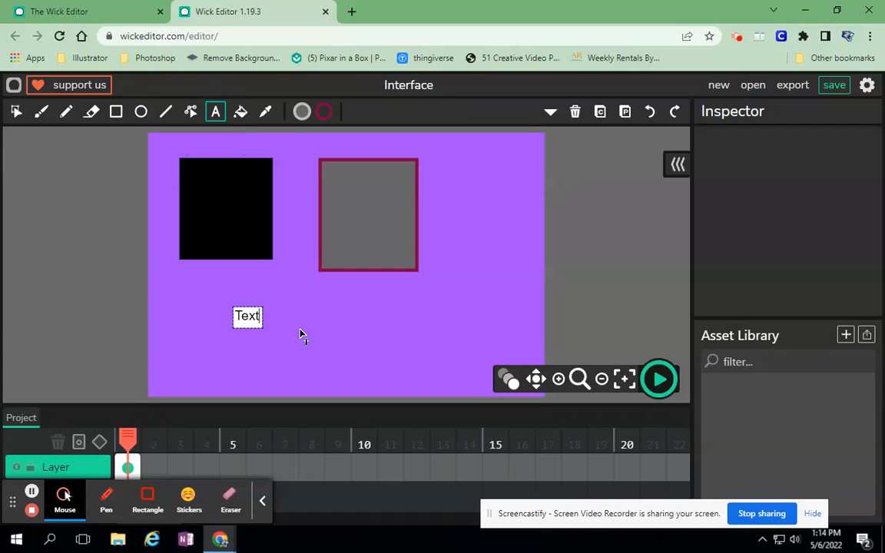
key("BackSpace")
key("BackSpace")
key("BackSpace")
key("BackSpace")
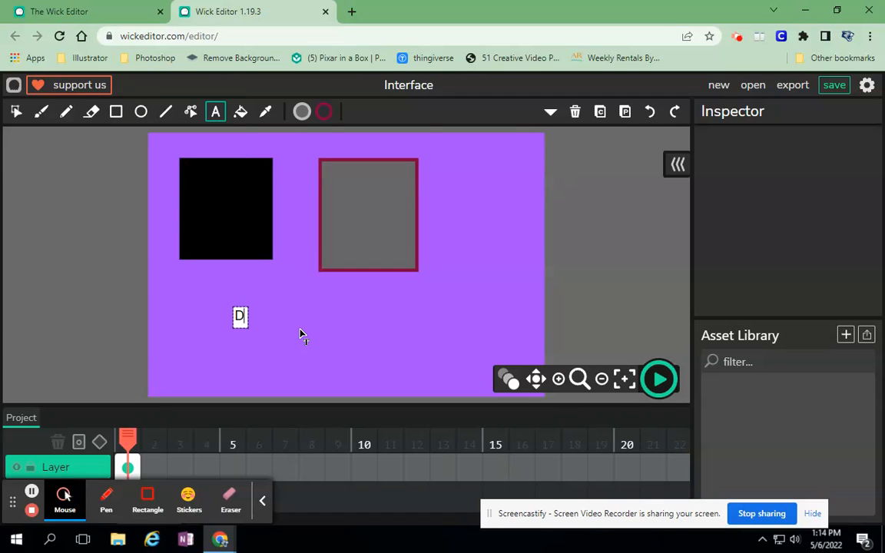
type("W")
key("BackSpace")
type("Black Cr")
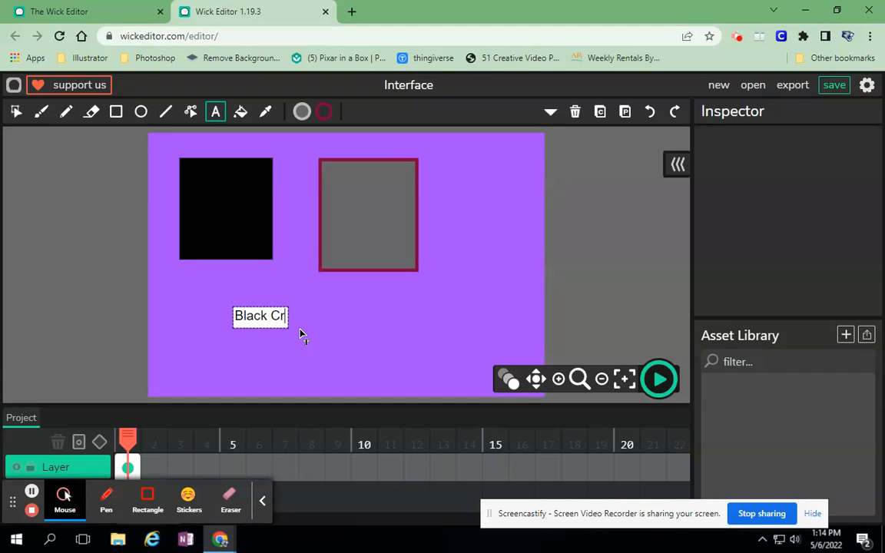
type("eek Sharables")
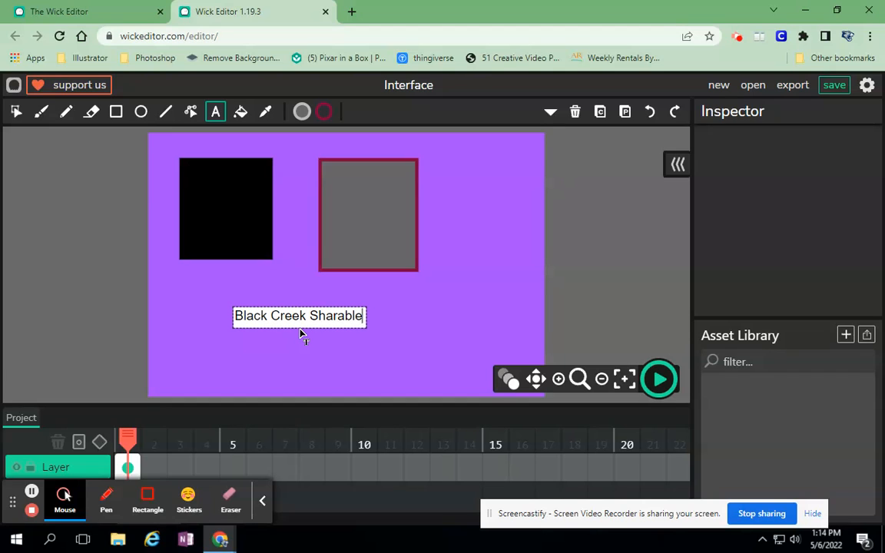
left_click_drag(370, 318, 225, 317)
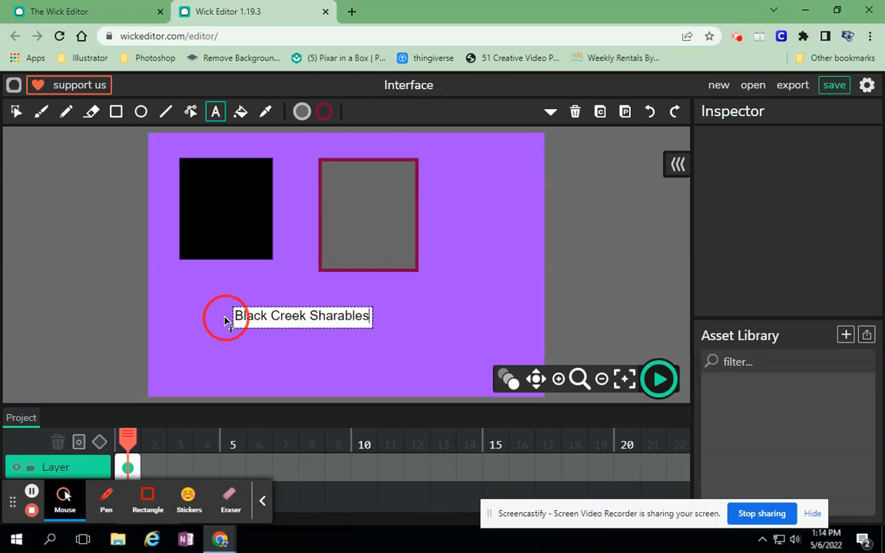
triple_click(278, 316)
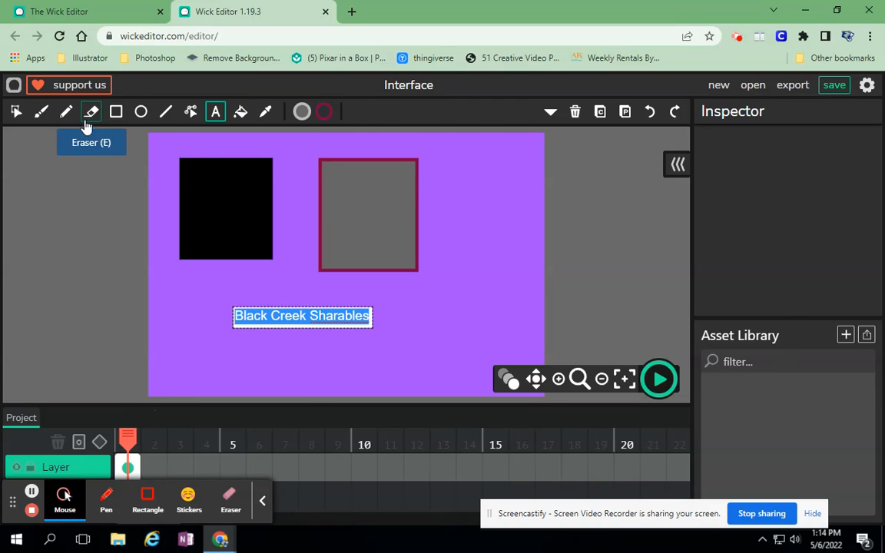
Step: Enlarge the Inspector area and set the font family of the "Black Creek Sharables" text to Allerta
left_click(16, 112)
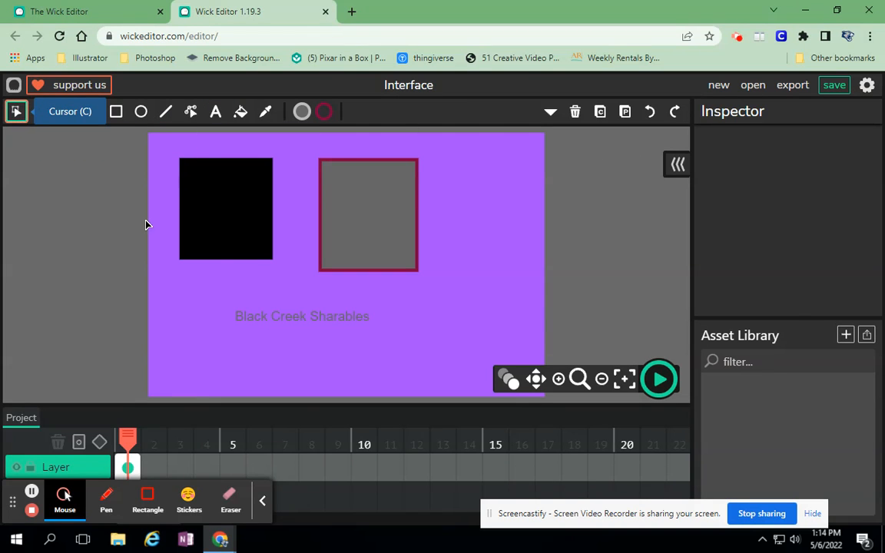
left_click(295, 323)
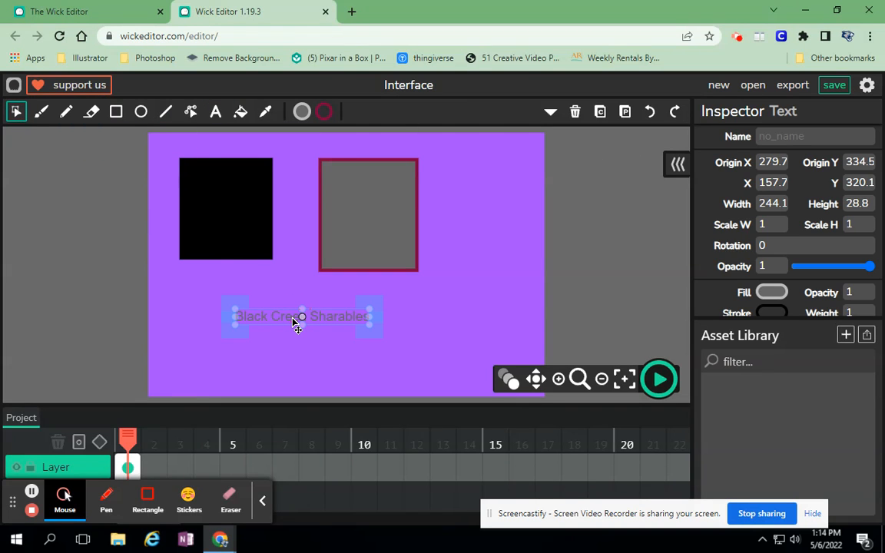
left_click_drag(783, 315, 793, 435)
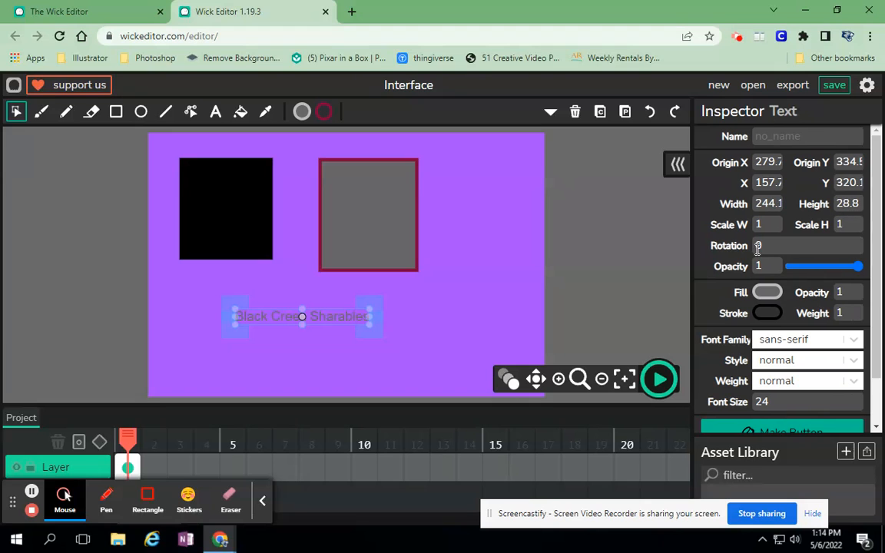
left_click(774, 346)
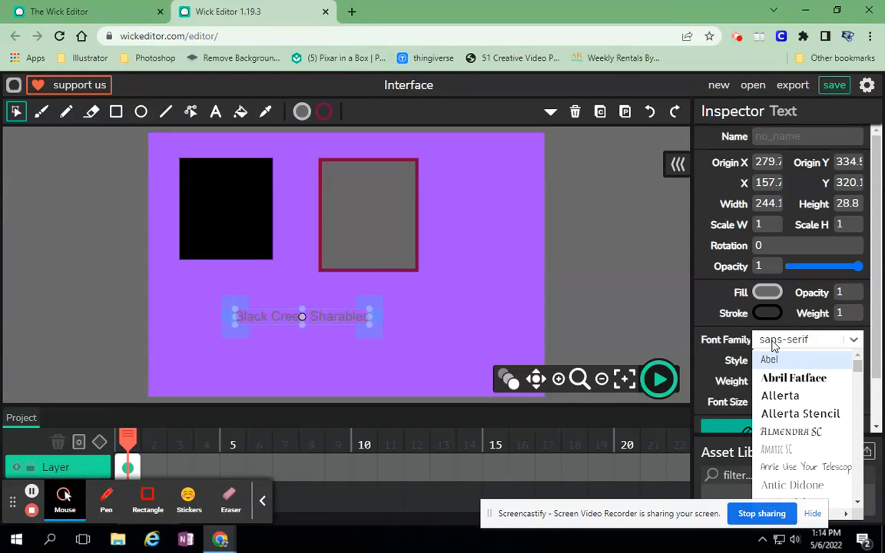
left_click(785, 397)
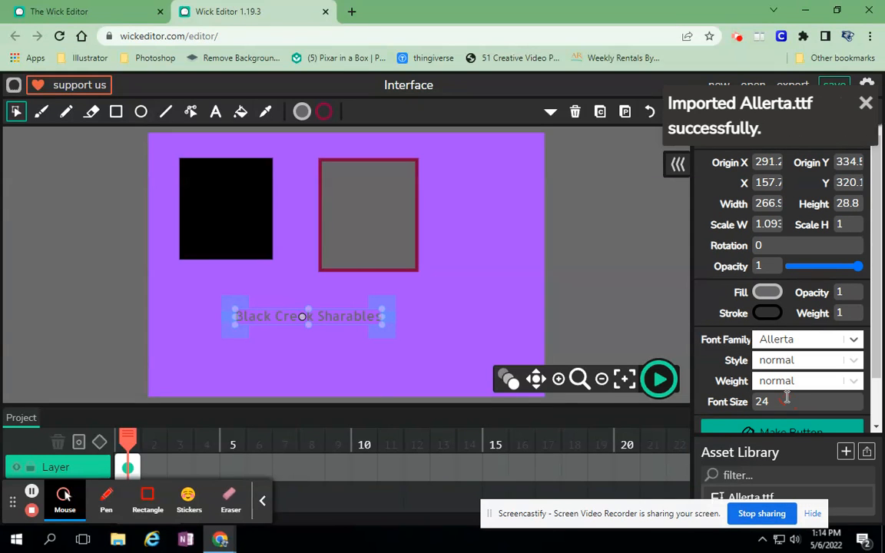
Step: Set the text's fill colour to white and deselect it
left_click(769, 294)
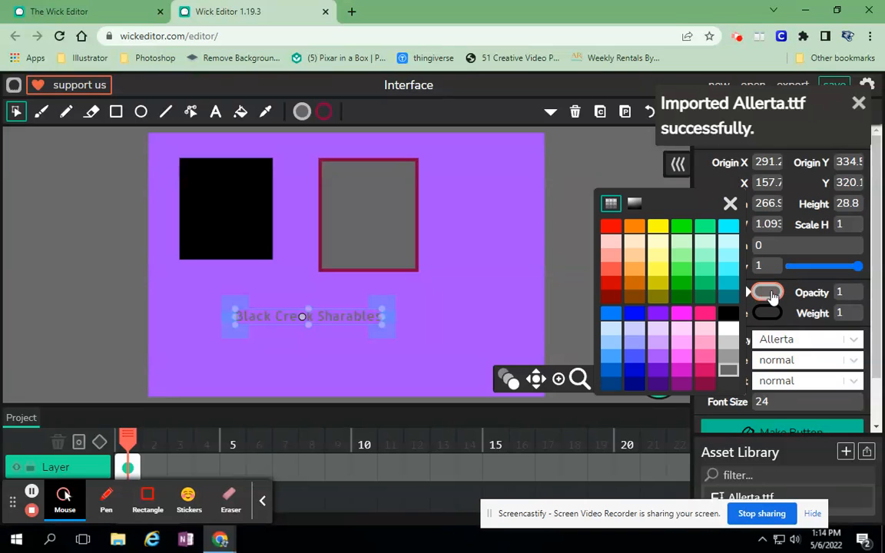
left_click(730, 331)
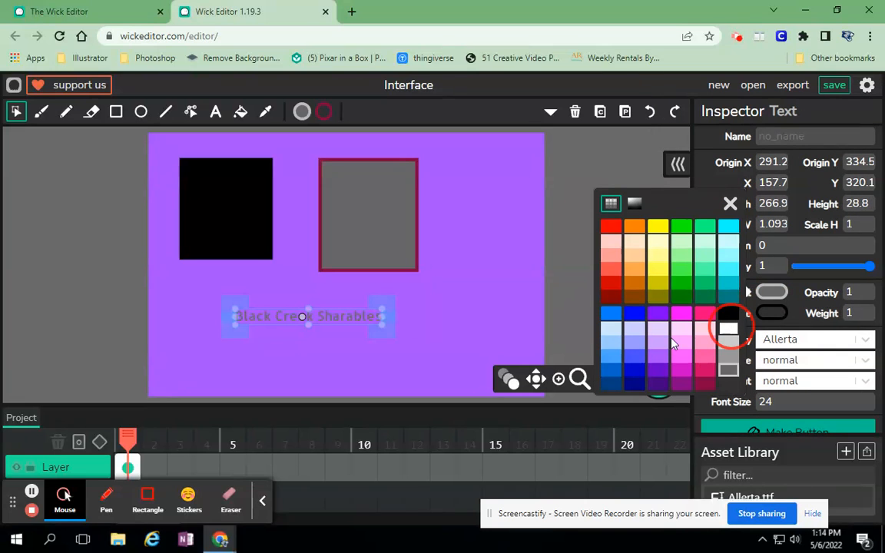
left_click(479, 246)
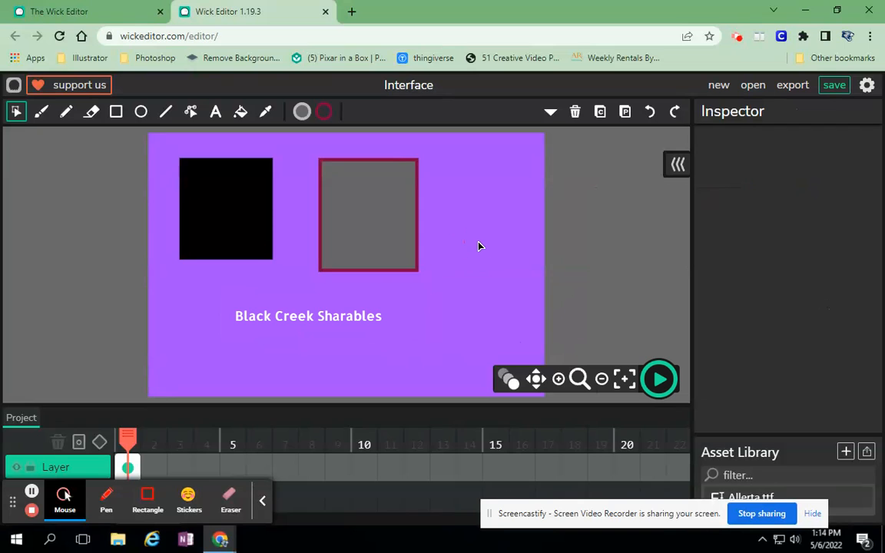
Step: Scale the "Black Creek Sharables" text up to about 438 × 96 px around its centre
left_click(329, 327)
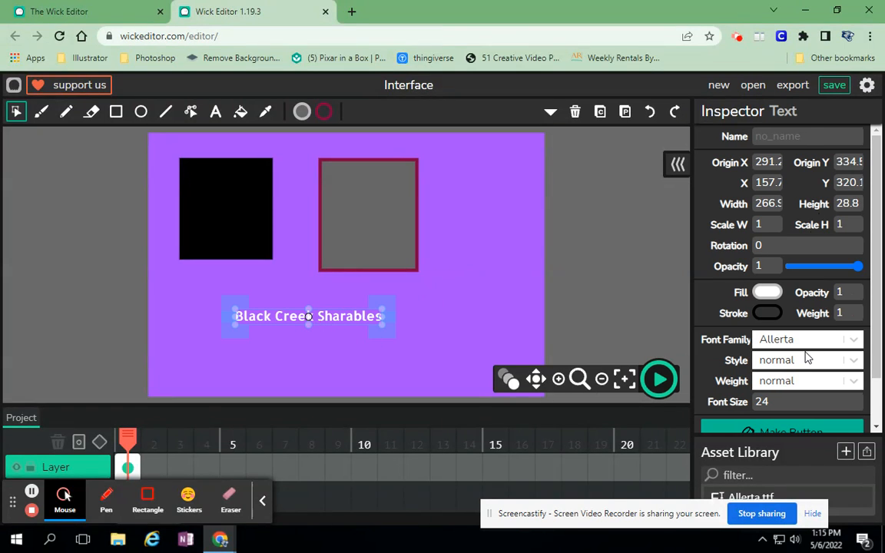
scroll(824, 326, "down", 1)
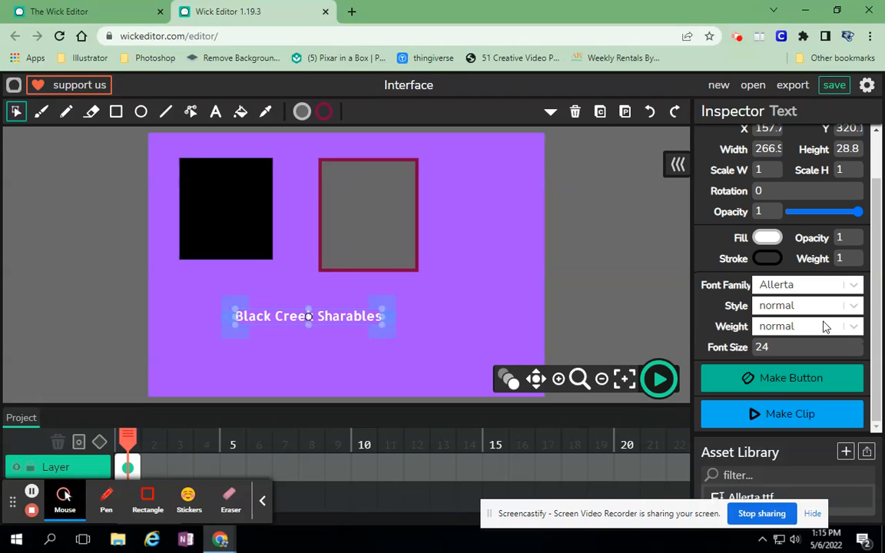
left_click_drag(382, 309, 429, 292)
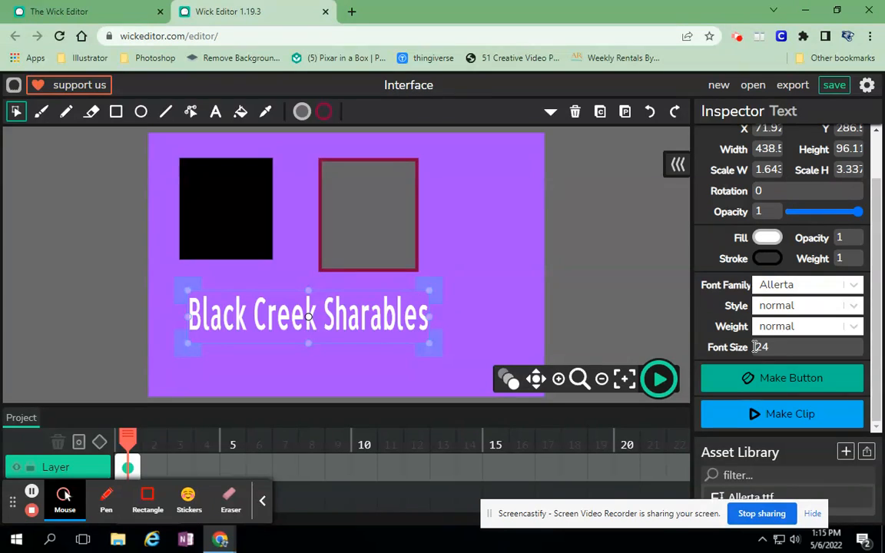
left_click(775, 326)
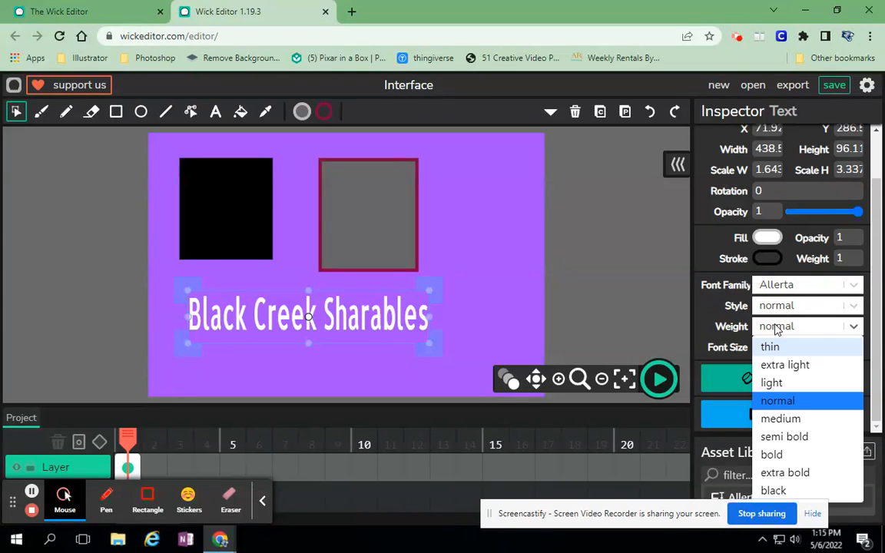
left_click(776, 327)
left_click(775, 305)
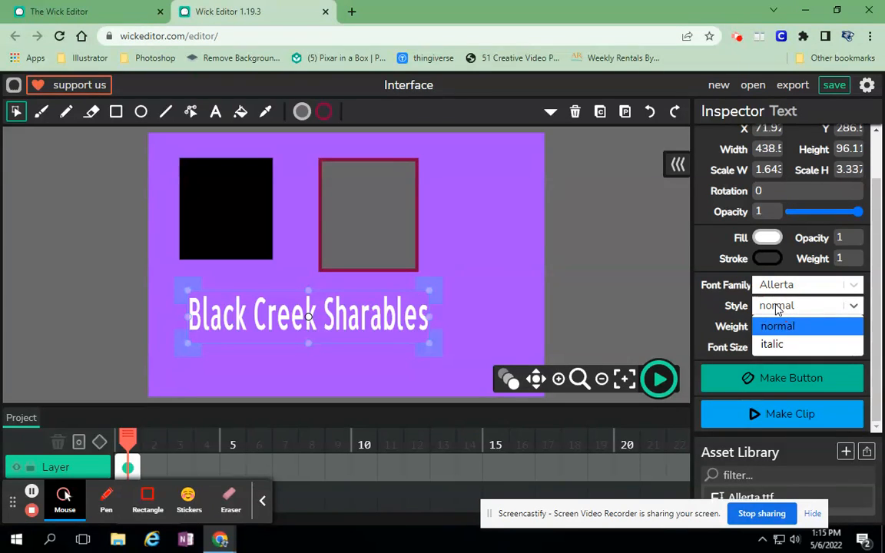
left_click(778, 307)
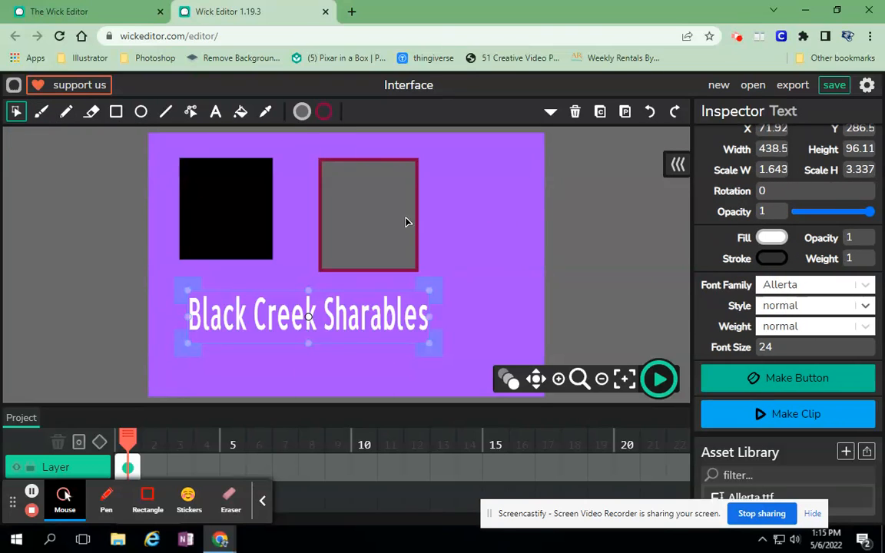
Step: Change the grey rectangle's stroke colour to dark green and slightly reduce the timeline's height
left_click(371, 223)
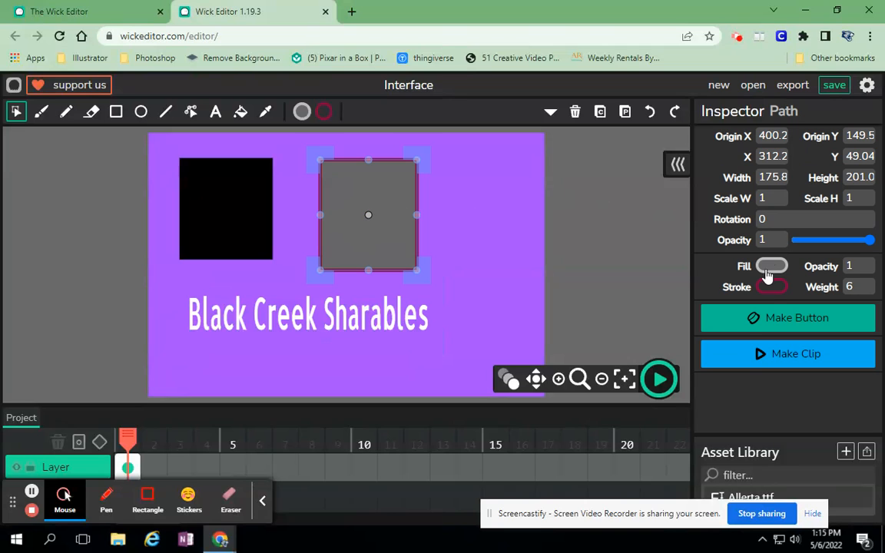
left_click(772, 288)
left_click(685, 291)
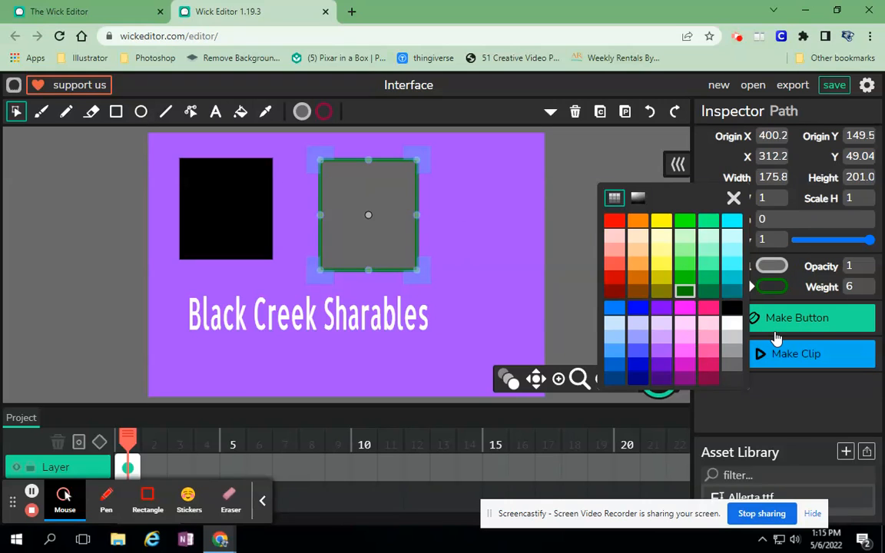
left_click_drag(310, 403, 305, 422)
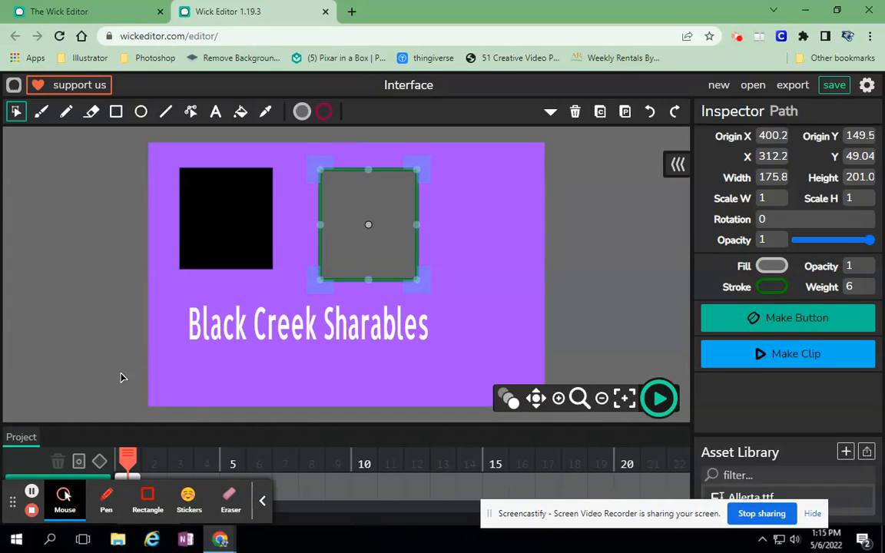